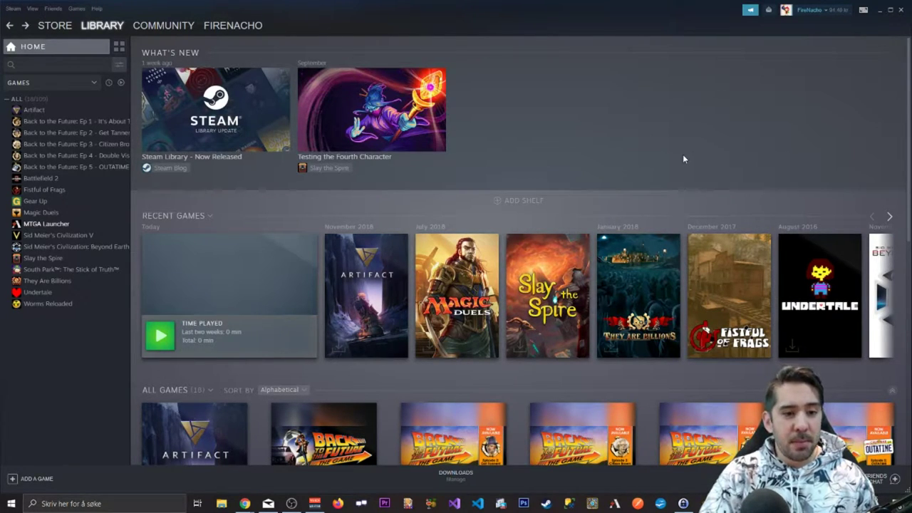
Open the Add a Non-Steam Game list and select MTG Arena VIP in the programs list.
{"action": "left_click", "coordinate": [25, 482]}
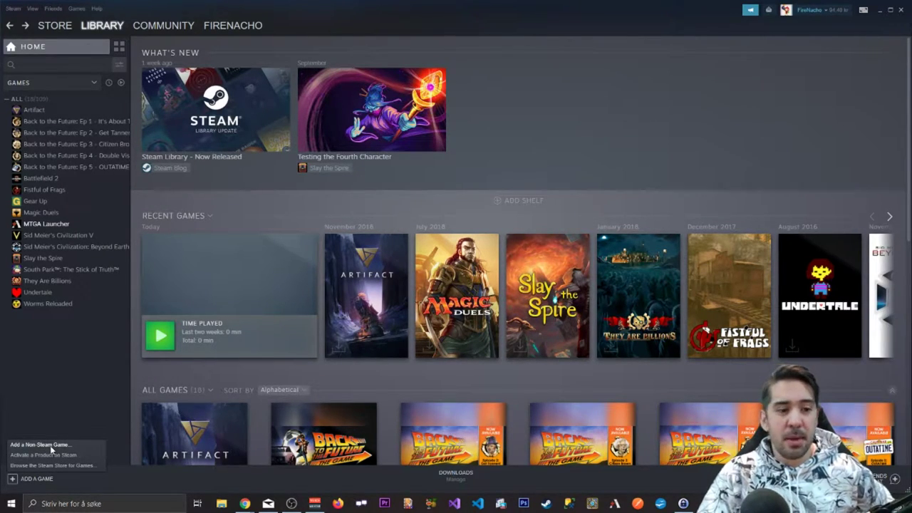
{"action": "left_click", "coordinate": [50, 445]}
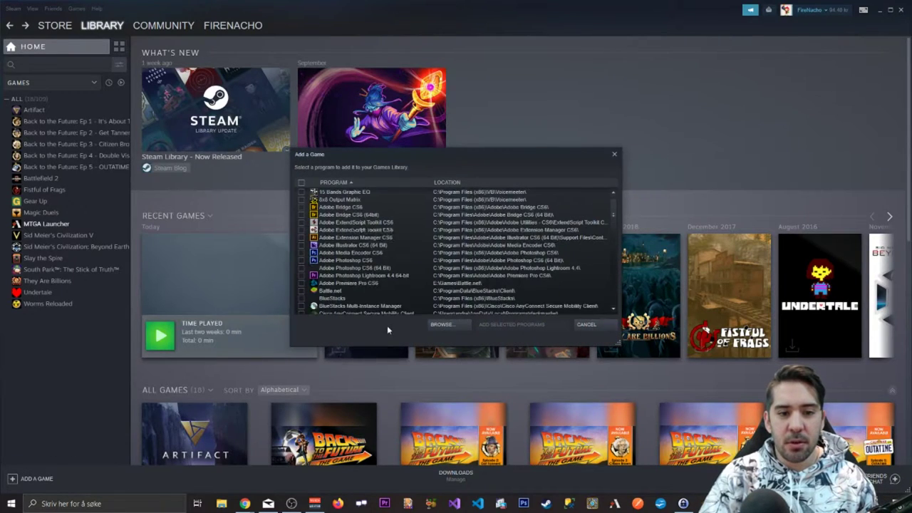
{"action": "scroll", "coordinate": [456, 274], "scroll_direction": "down", "scroll_amount": 2}
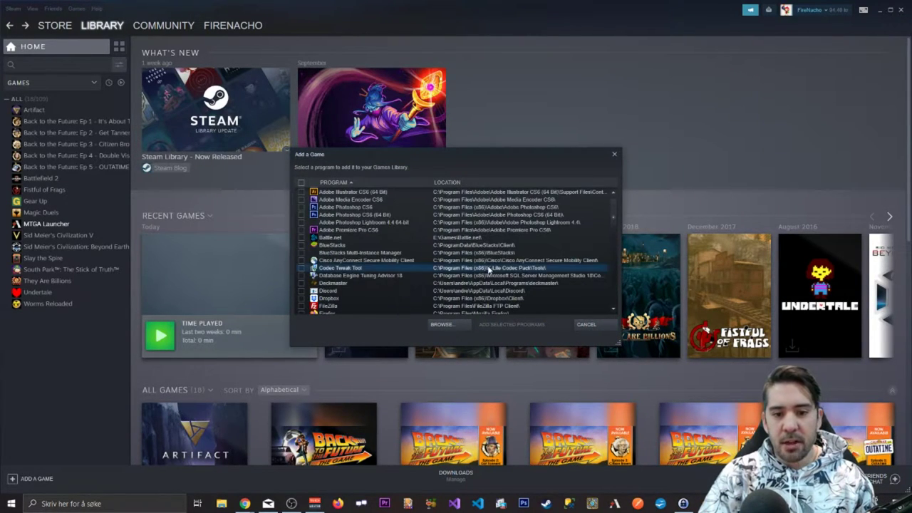
{"action": "scroll", "coordinate": [487, 279], "scroll_direction": "down", "scroll_amount": 3}
{"action": "scroll", "coordinate": [488, 277], "scroll_direction": "down", "scroll_amount": 4}
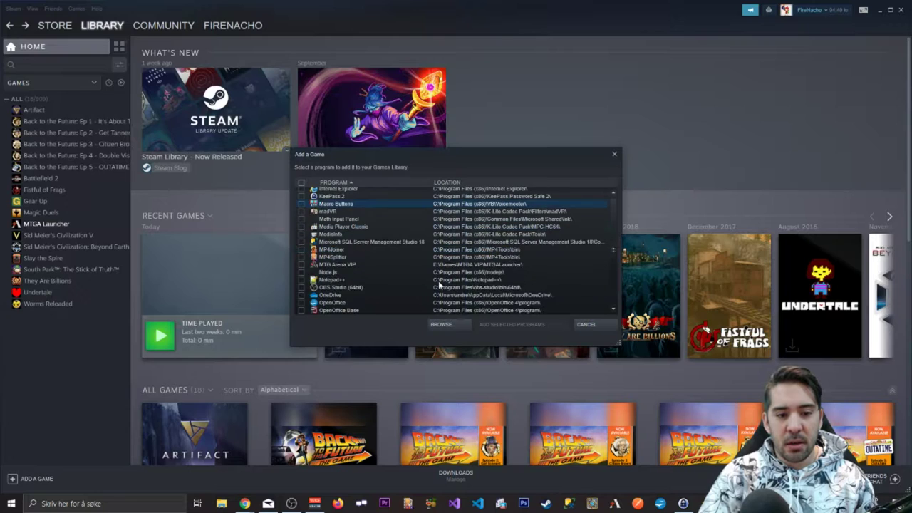
{"action": "scroll", "coordinate": [397, 279], "scroll_direction": "down", "scroll_amount": 1}
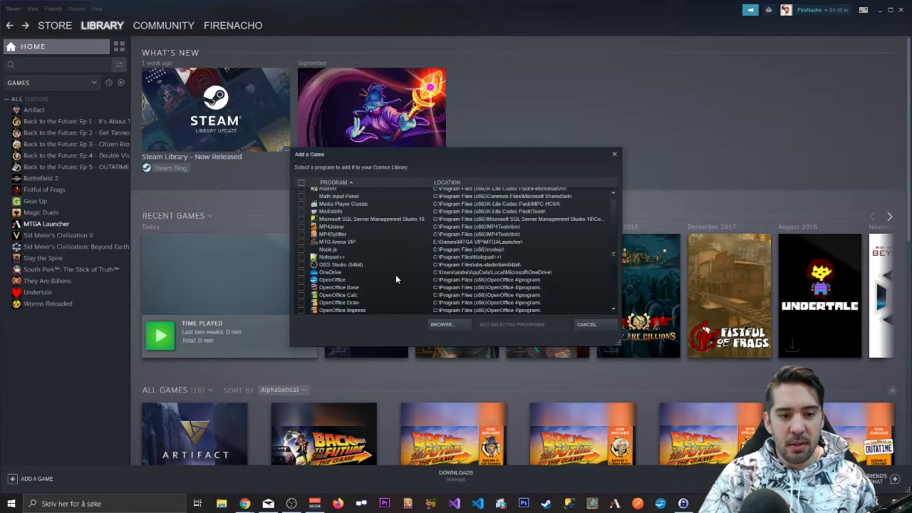
{"action": "left_click", "coordinate": [363, 242]}
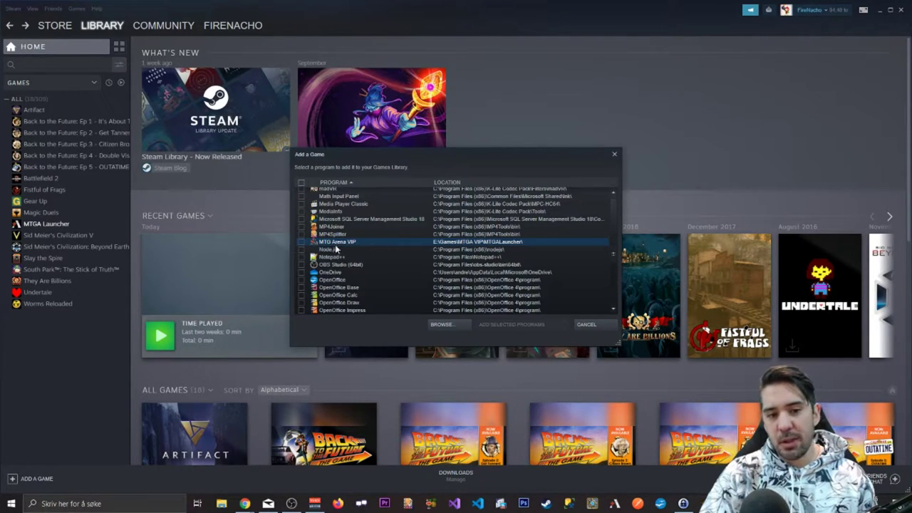
Dismiss the add-game list without adding anything and launch MTGA Launcher from the library.
{"action": "left_click", "coordinate": [587, 325]}
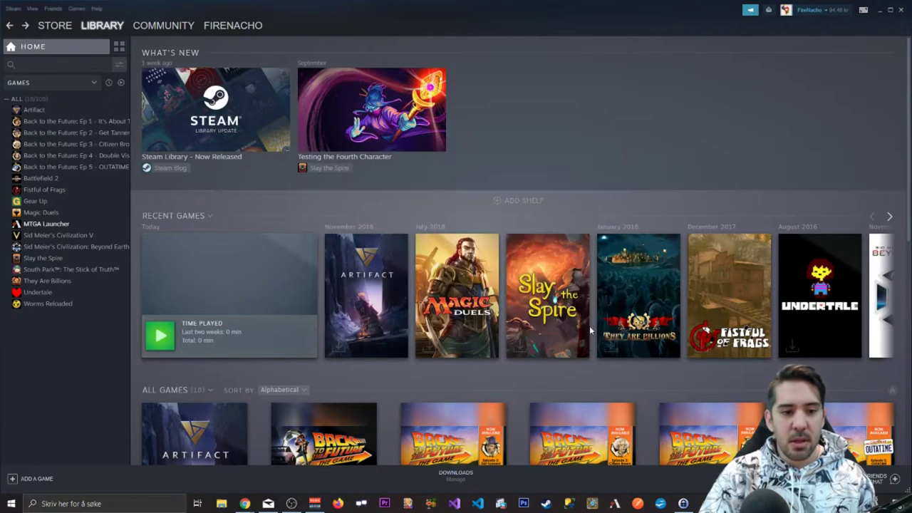
{"action": "left_click", "coordinate": [66, 224]}
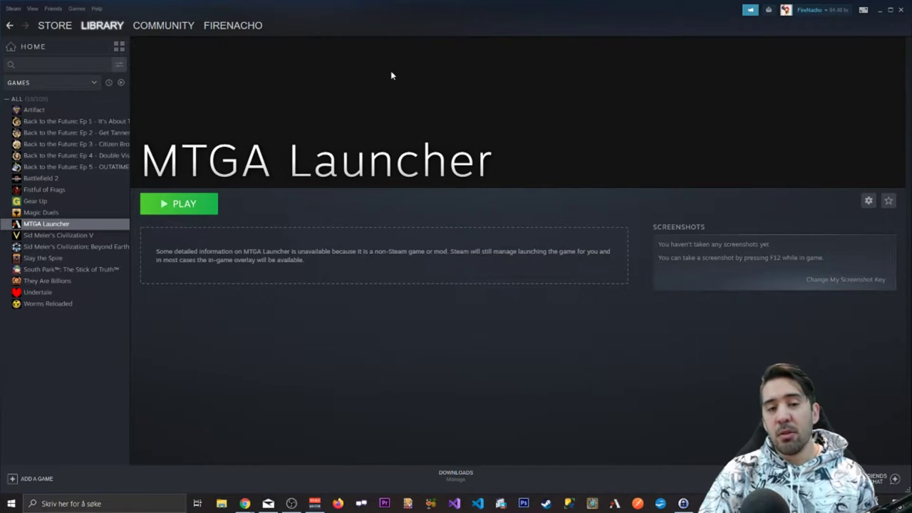
{"action": "left_click", "coordinate": [185, 208]}
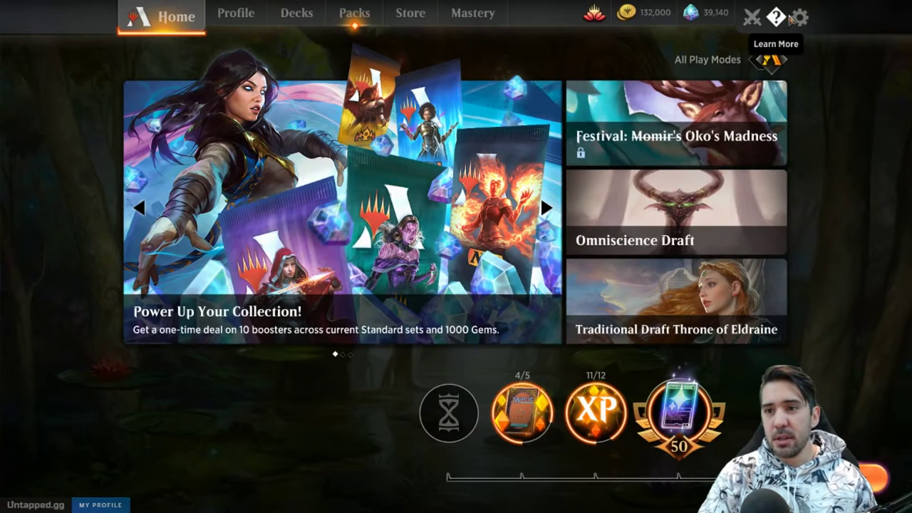
Quit Magic: The Gathering Arena through Options > Exit Game and confirm with OK.
{"action": "left_click", "coordinate": [800, 17]}
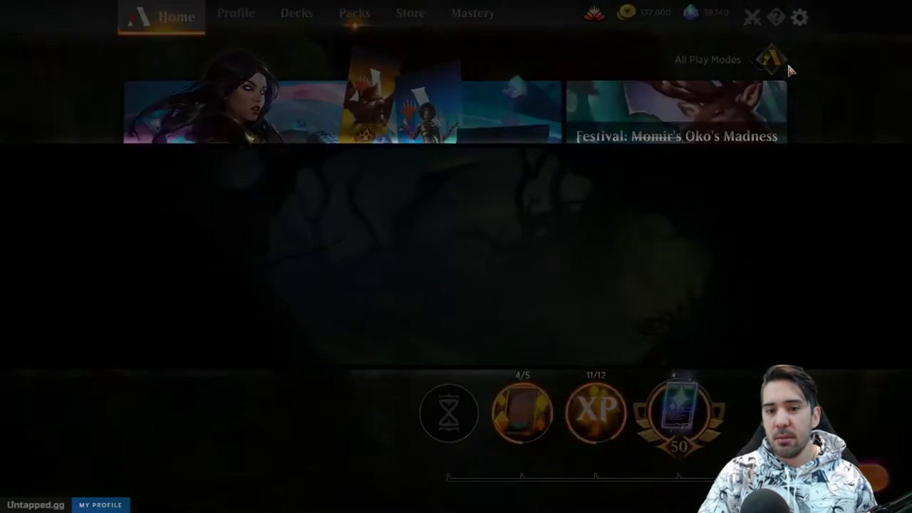
{"action": "left_click", "coordinate": [483, 300]}
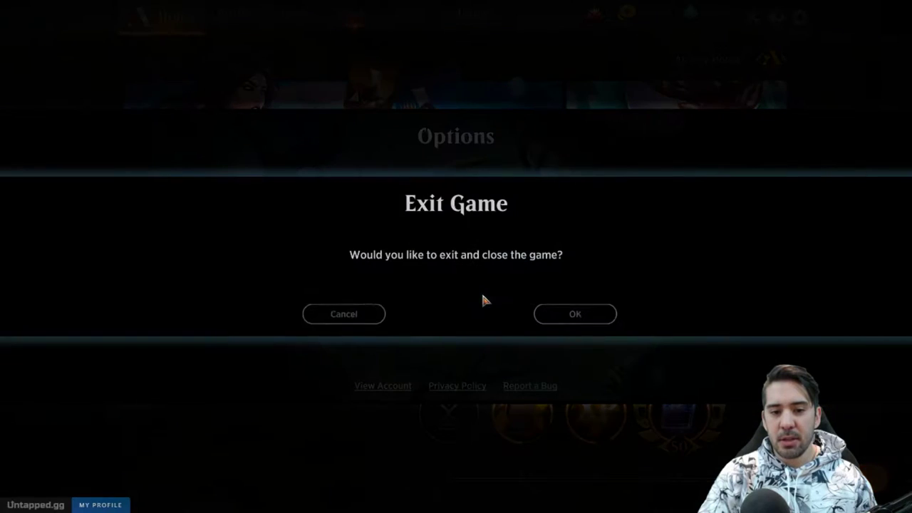
{"action": "left_click", "coordinate": [536, 314]}
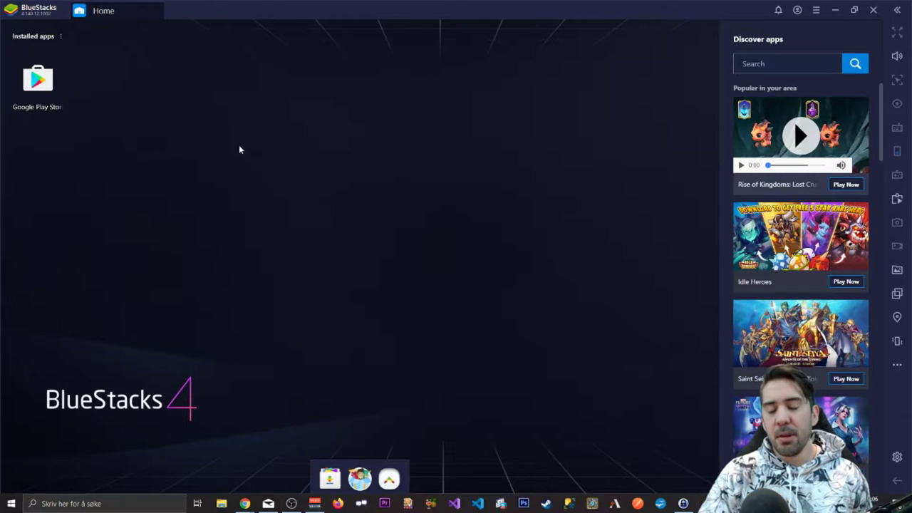
Search Google Play for 'steam link', install the Steam Link app and open it.
{"action": "left_click", "coordinate": [37, 78]}
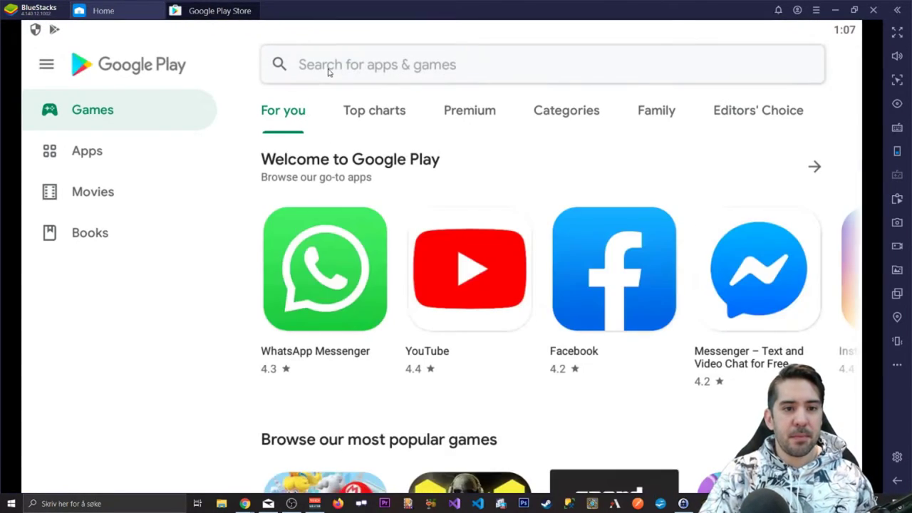
{"action": "left_click", "coordinate": [331, 72]}
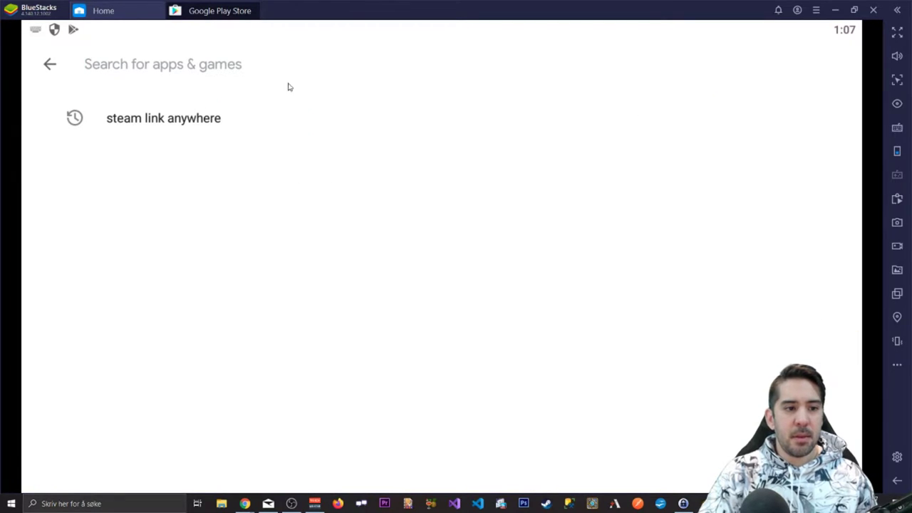
{"action": "type", "text": "steam link"}
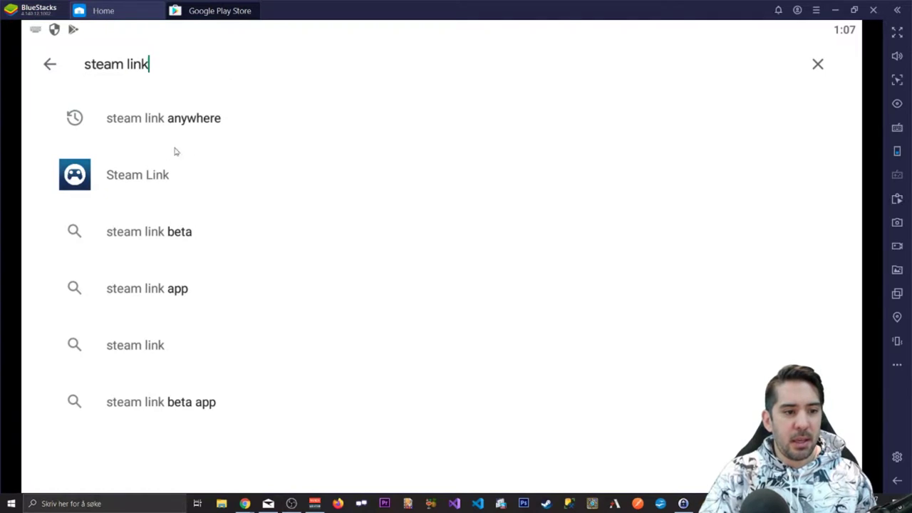
{"action": "left_click", "coordinate": [147, 171]}
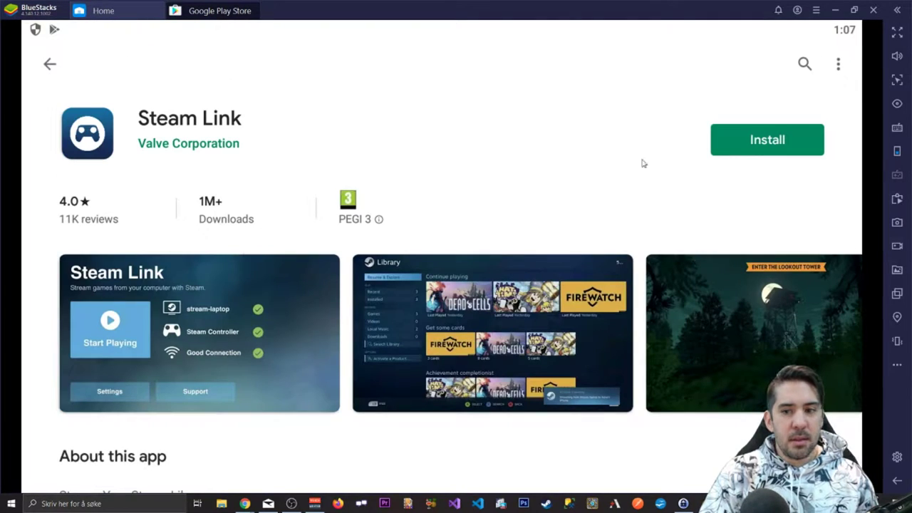
{"action": "left_click", "coordinate": [767, 138]}
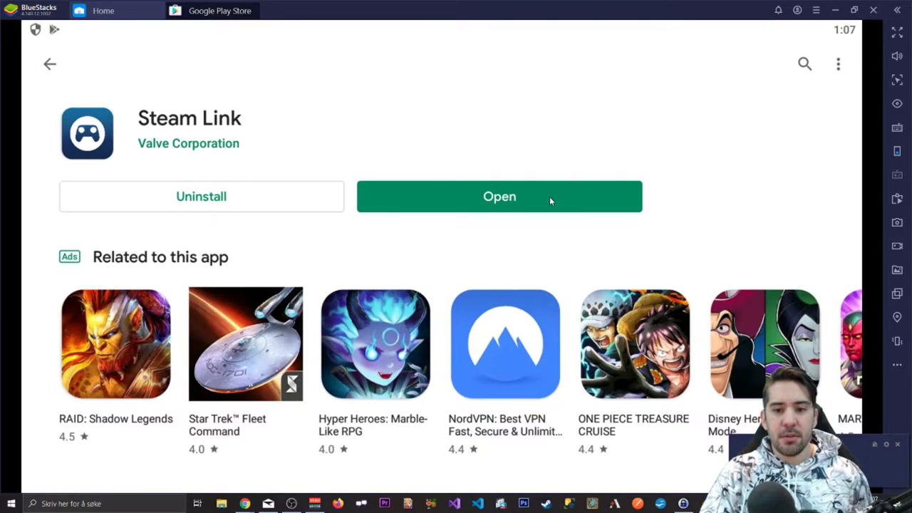
{"action": "left_click", "coordinate": [549, 197]}
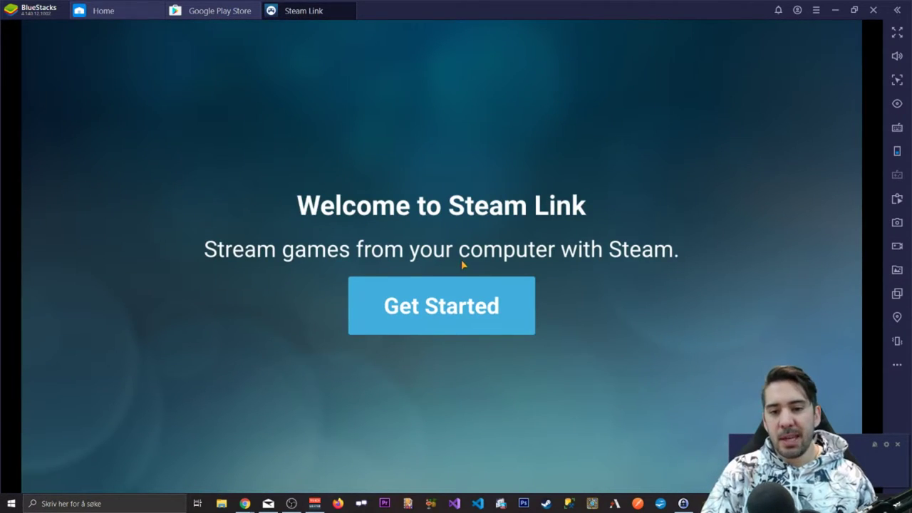
Start Steam Link setup with touch controls and connect to the DESKTOP computer for pairing.
{"action": "left_click", "coordinate": [465, 309]}
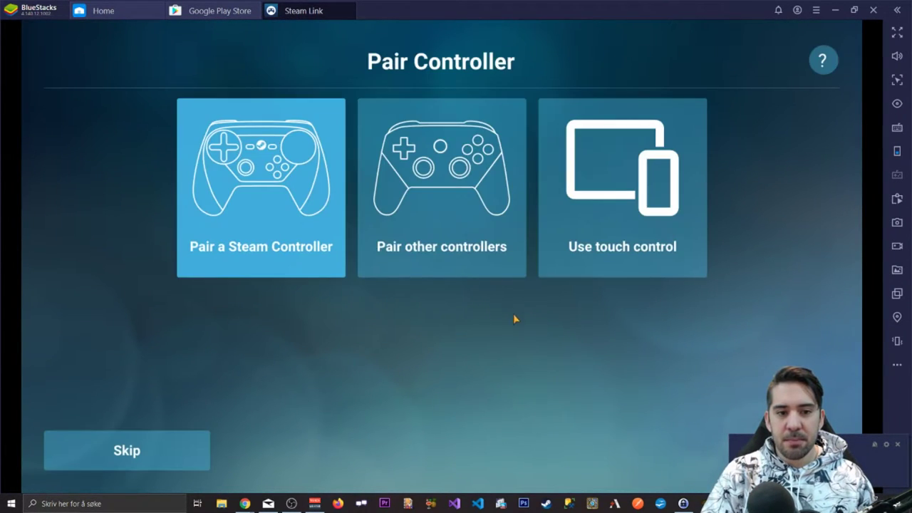
{"action": "left_click", "coordinate": [619, 194]}
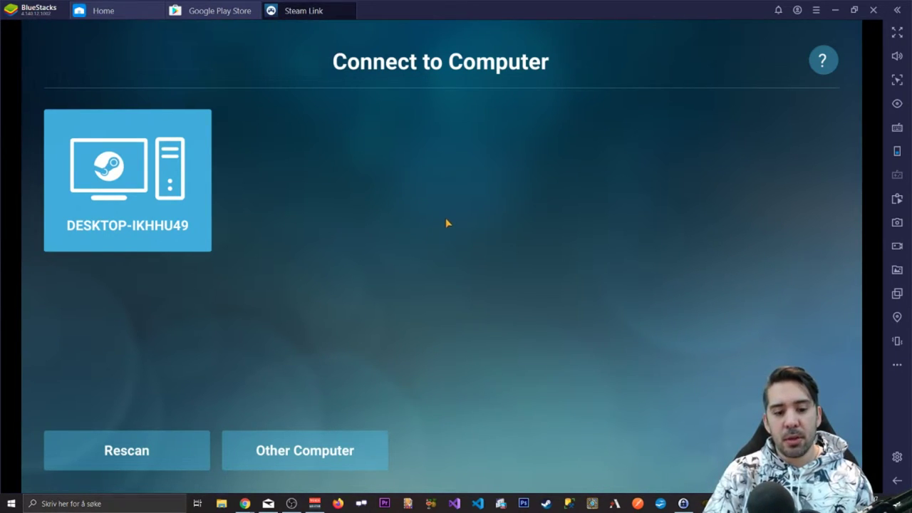
{"action": "left_click", "coordinate": [286, 454]}
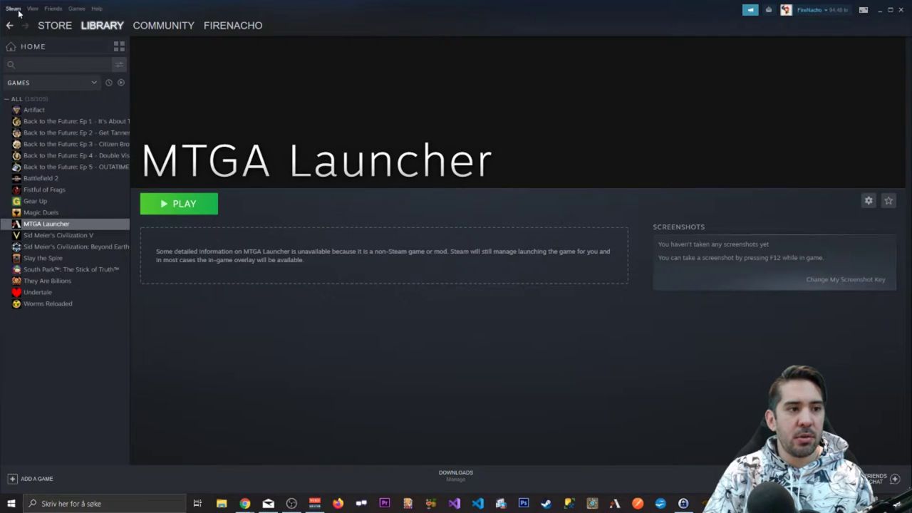
In Steam Settings > Remote Play, authorize the device with the pairing PIN from Steam Link.
{"action": "left_click", "coordinate": [14, 8]}
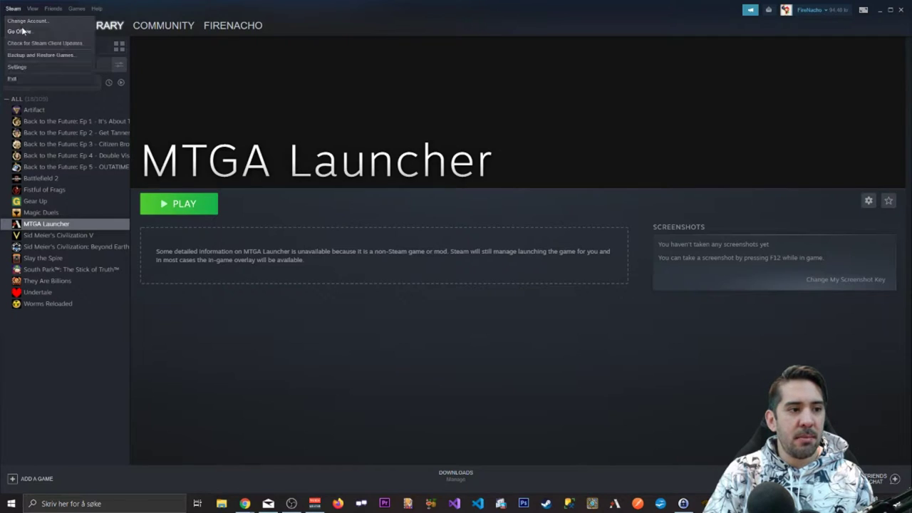
{"action": "left_click", "coordinate": [31, 66]}
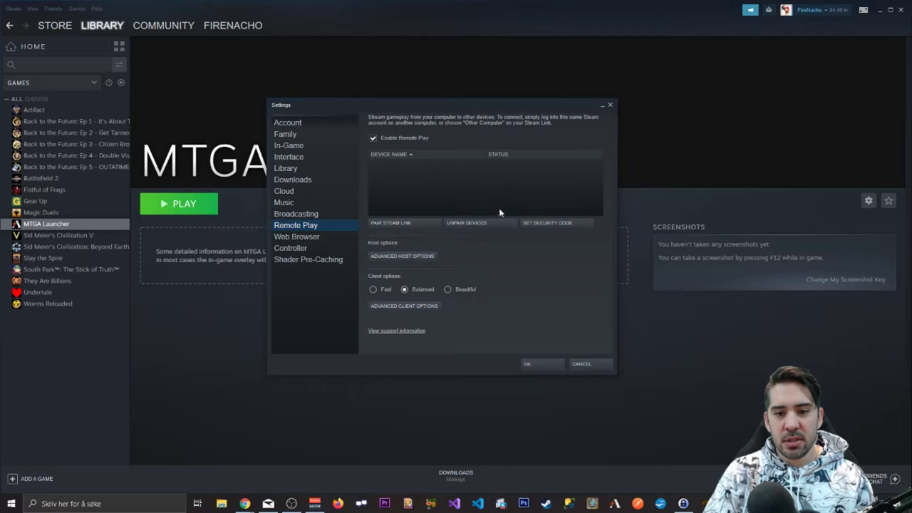
{"action": "left_click", "coordinate": [400, 223]}
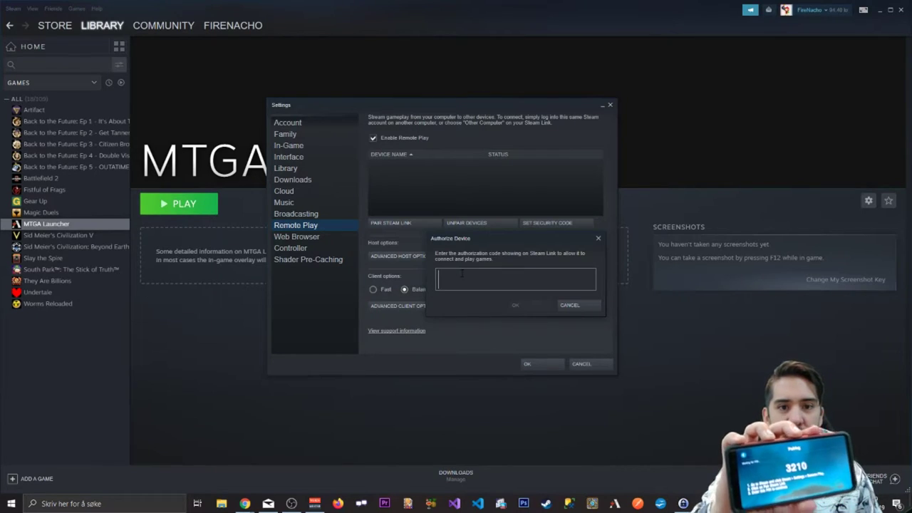
{"action": "type", "text": "3210"}
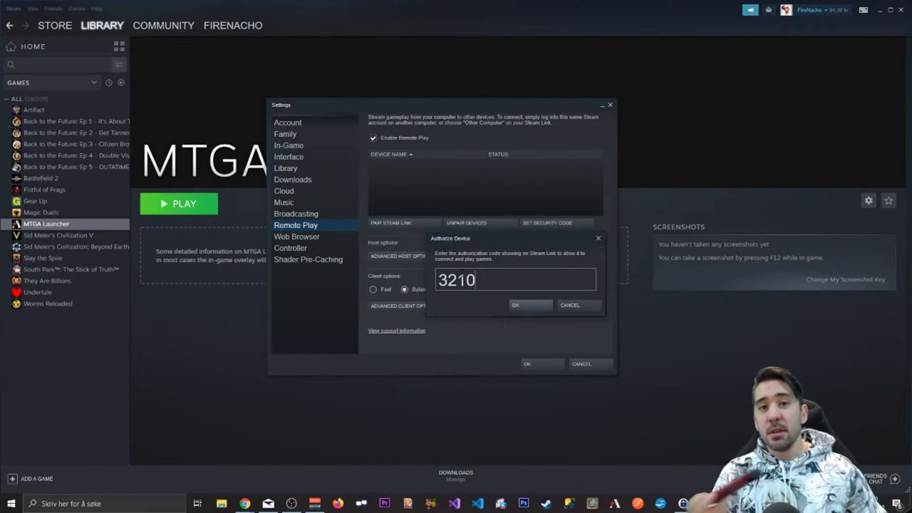
{"action": "left_click", "coordinate": [510, 306]}
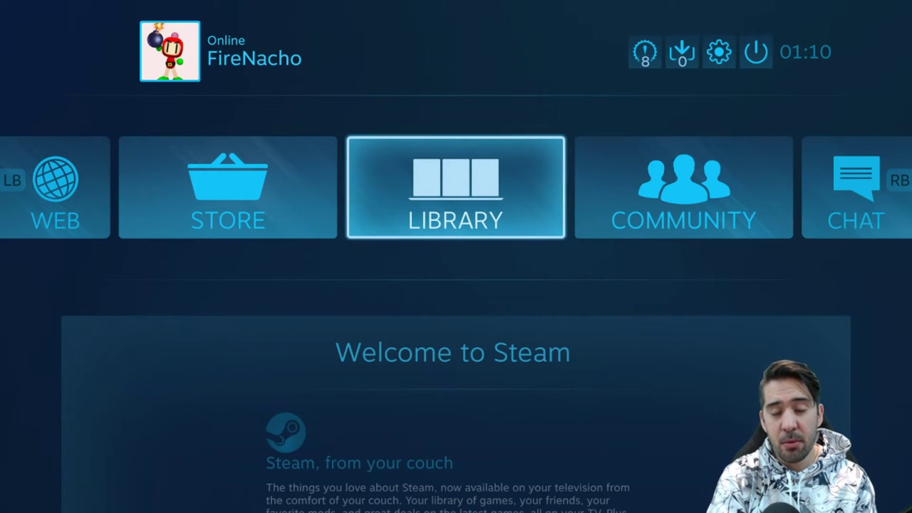
Open the Big Picture library, browse the Recent and installed-games lists, then return home.
{"action": "left_click", "coordinate": [527, 174]}
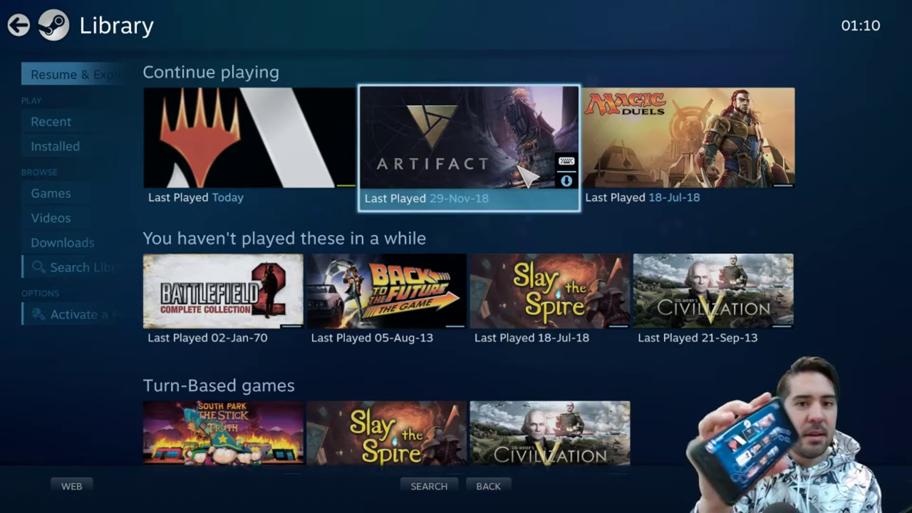
{"action": "key", "text": "Left"}
{"action": "key", "text": "Down"}
{"action": "key", "text": "Down"}
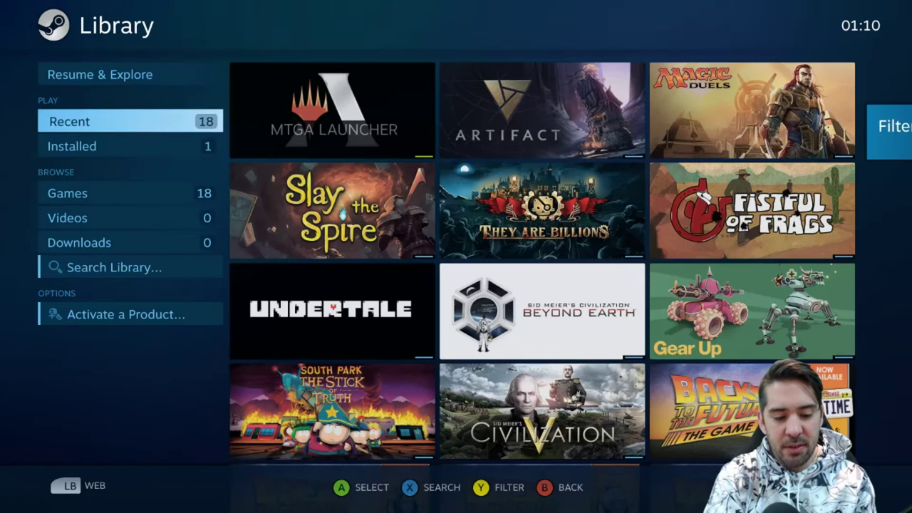
{"action": "key", "text": "Up"}
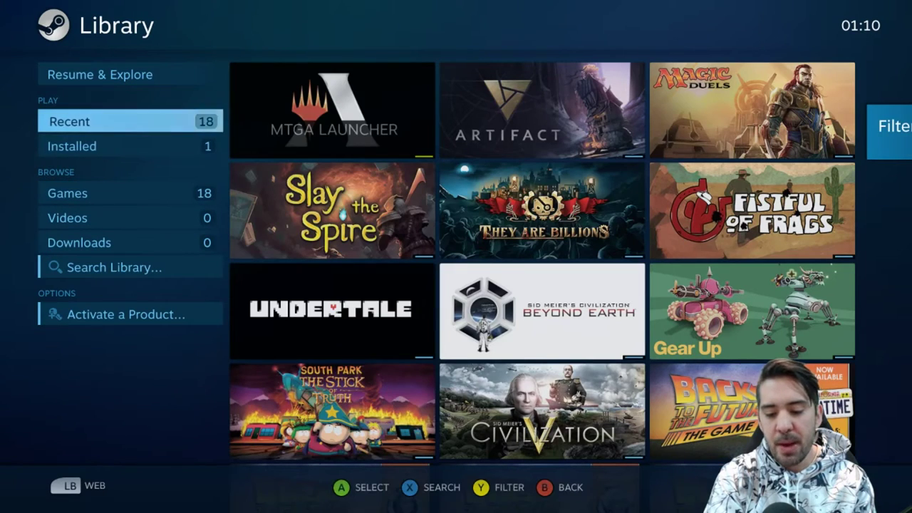
{"action": "key", "text": "Escape"}
Navigate back into the library's Recent games and open the MTGA Launcher page.
{"action": "key", "text": "Down"}
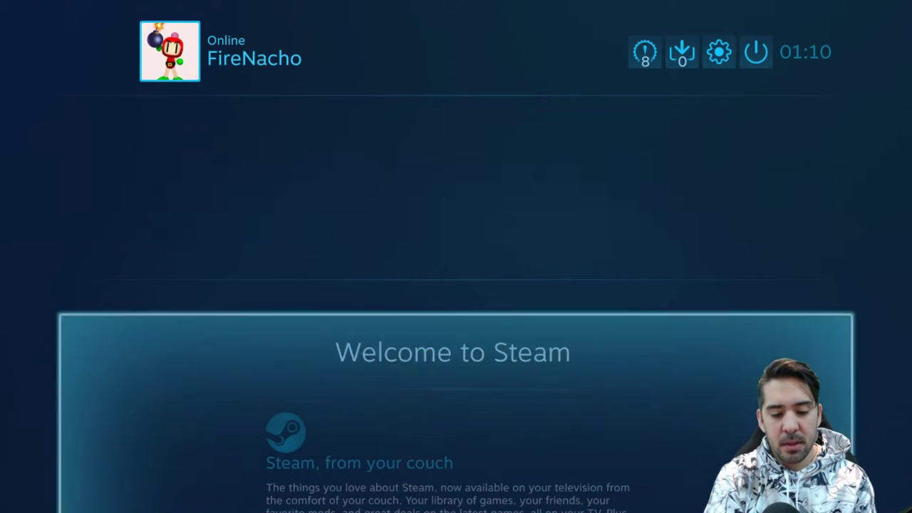
{"action": "key", "text": "Up"}
{"action": "key", "text": "Left"}
{"action": "key", "text": "Left"}
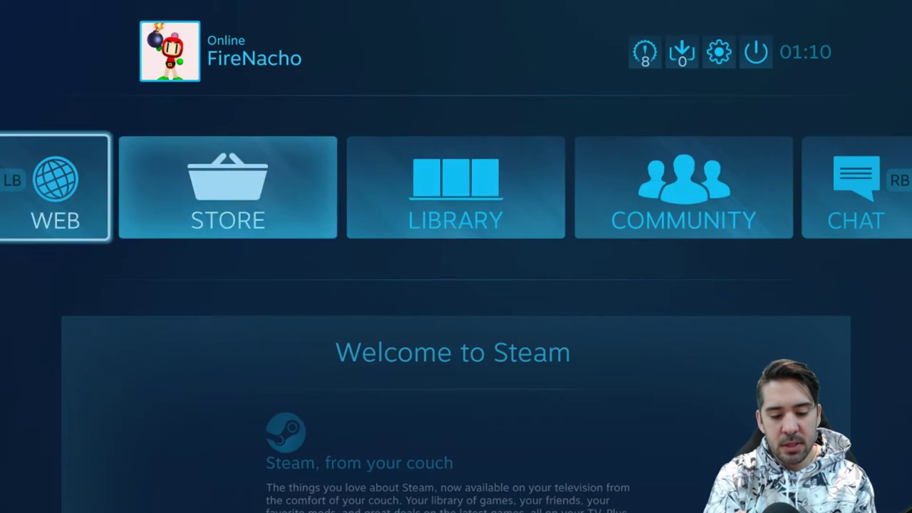
{"action": "key", "text": "Right"}
{"action": "key", "text": "Right"}
{"action": "key", "text": "Return"}
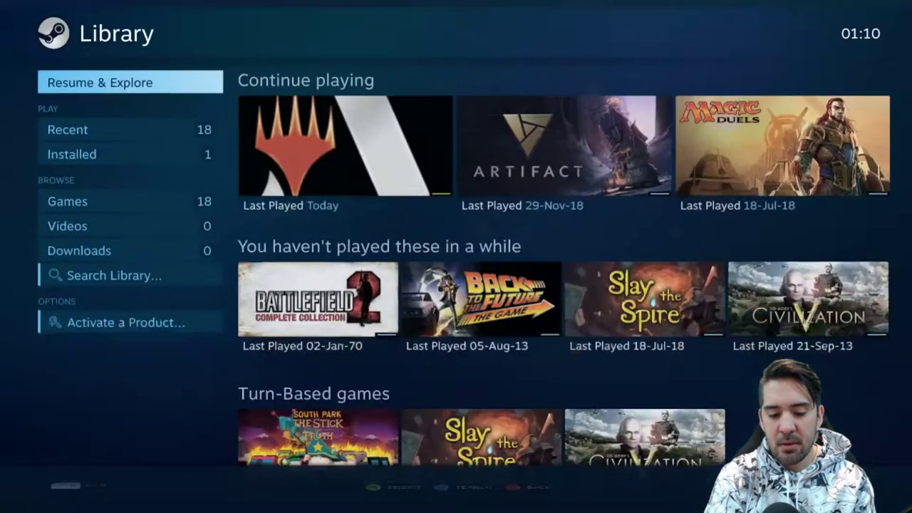
{"action": "key", "text": "Down"}
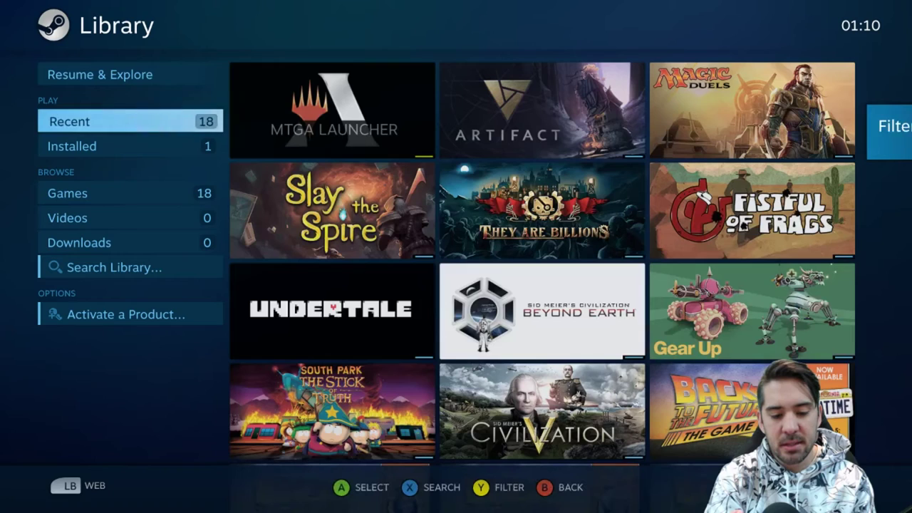
{"action": "key", "text": "Right"}
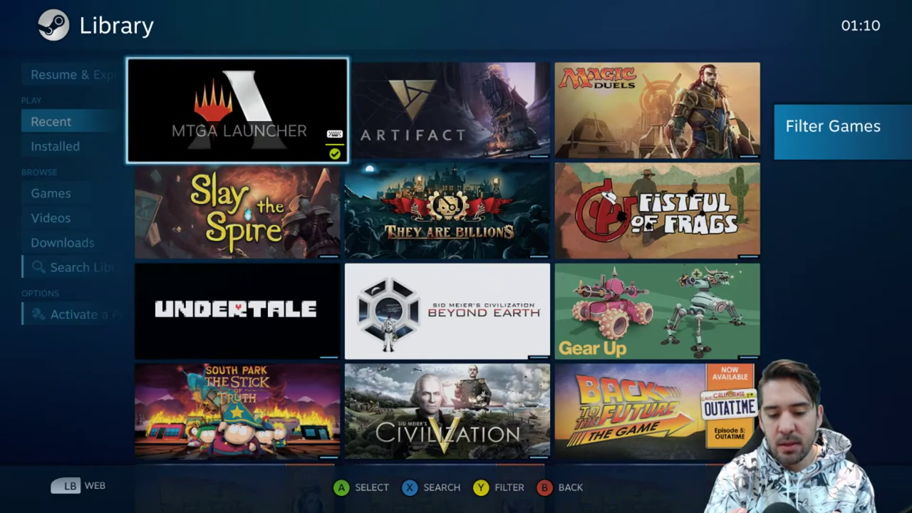
{"action": "key", "text": "Return"}
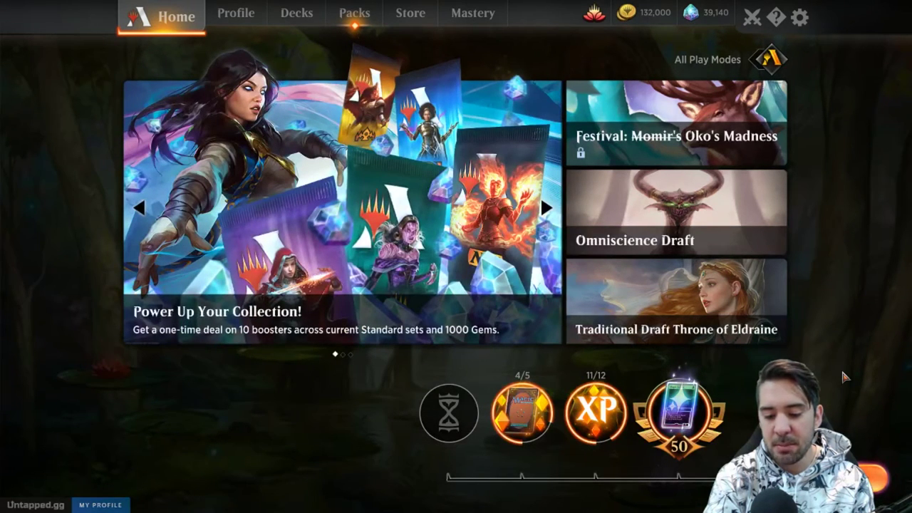
Open the Play panel listing MTG Arena's match modes.
{"action": "left_click", "coordinate": [866, 477]}
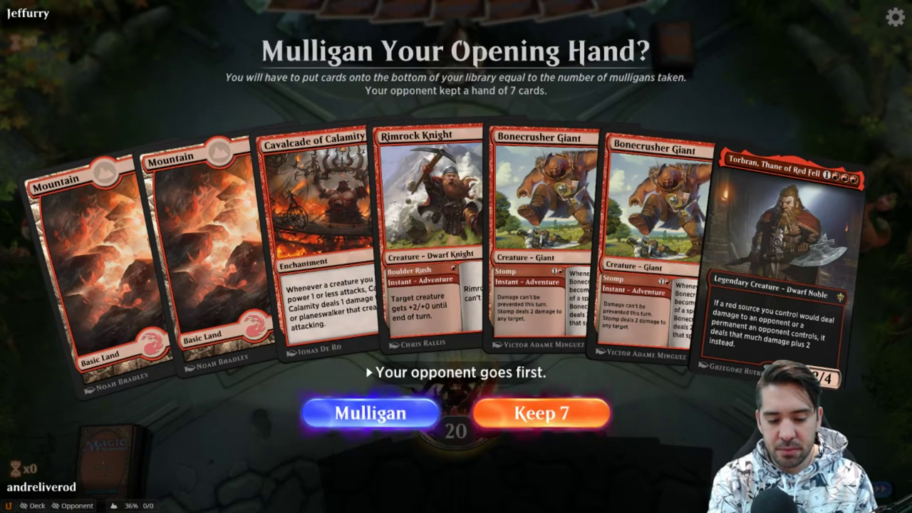
Mulligan twice, keep, and bottom Runaway Steam-Kin and Light Up the Stage.
{"action": "left_click", "coordinate": [334, 421]}
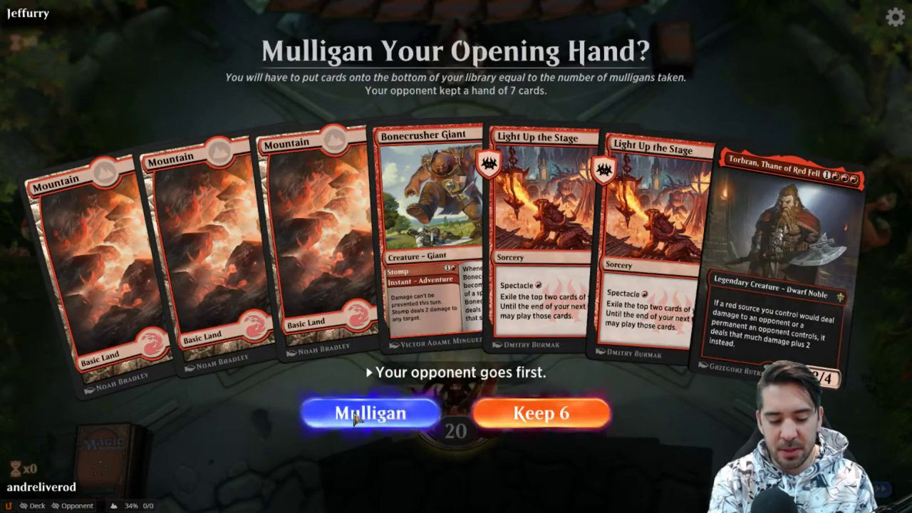
{"action": "left_click", "coordinate": [356, 419]}
{"action": "left_click", "coordinate": [581, 417]}
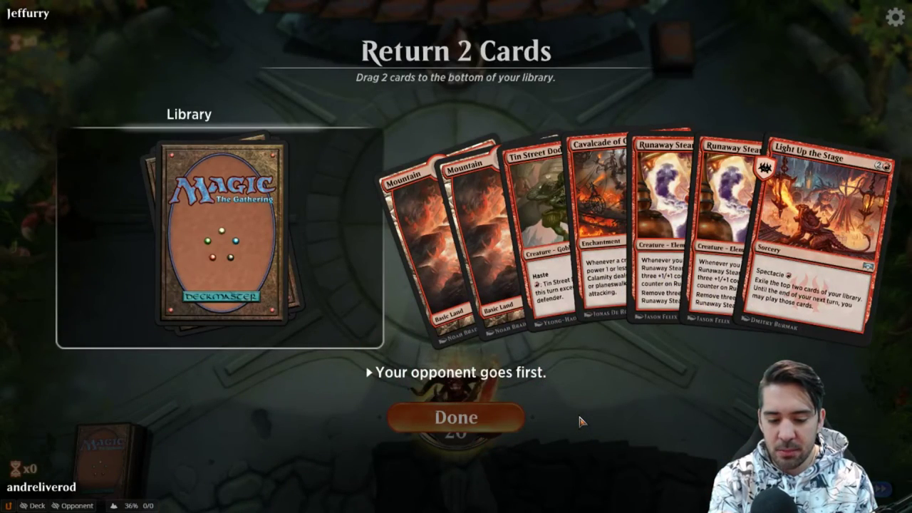
{"action": "left_click_drag", "start_coordinate": [663, 235], "coordinate": [253, 261]}
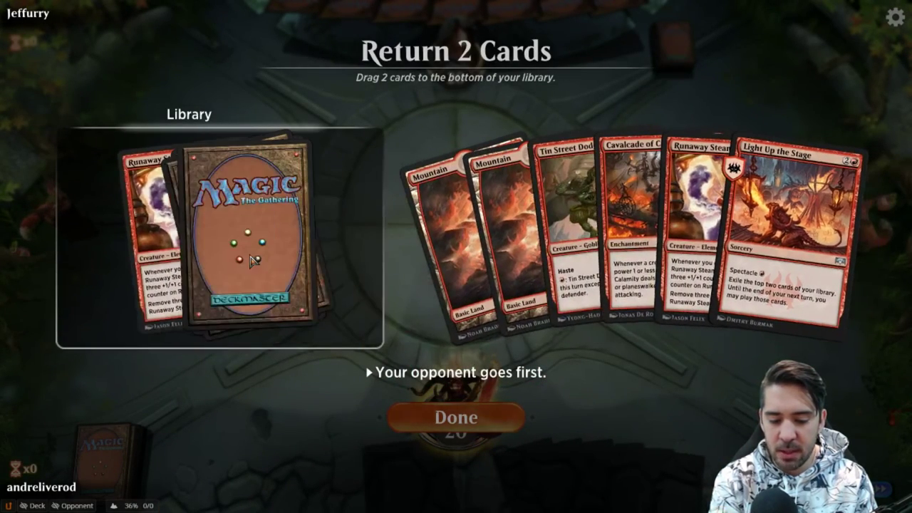
{"action": "mouse_move", "coordinate": [791, 228]}
{"action": "left_mouse_down"}
{"action": "mouse_move", "coordinate": [727, 243]}
{"action": "mouse_move", "coordinate": [348, 272]}
{"action": "left_mouse_up"}
{"action": "left_click", "coordinate": [487, 426]}
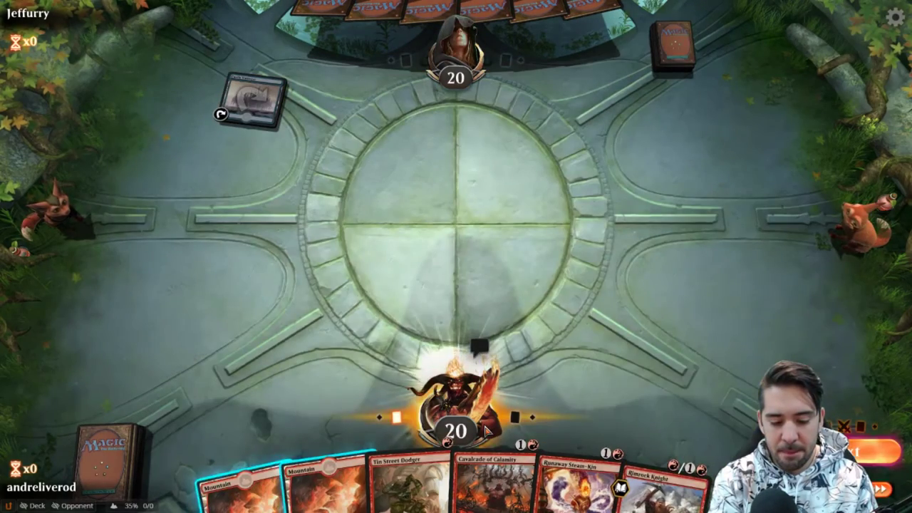
Play a Mountain, cast Tin Street Dodger, and attack the opponent with it.
{"action": "mouse_move", "coordinate": [242, 481]}
{"action": "left_mouse_down"}
{"action": "mouse_move", "coordinate": [278, 385]}
{"action": "mouse_move", "coordinate": [246, 306]}
{"action": "left_mouse_up"}
{"action": "left_click_drag", "start_coordinate": [367, 477], "coordinate": [362, 320]}
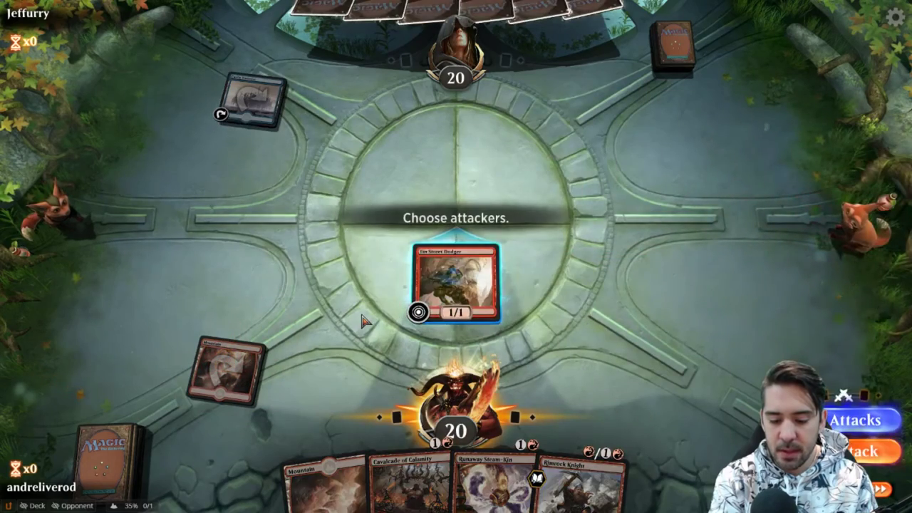
{"action": "left_click", "coordinate": [867, 464]}
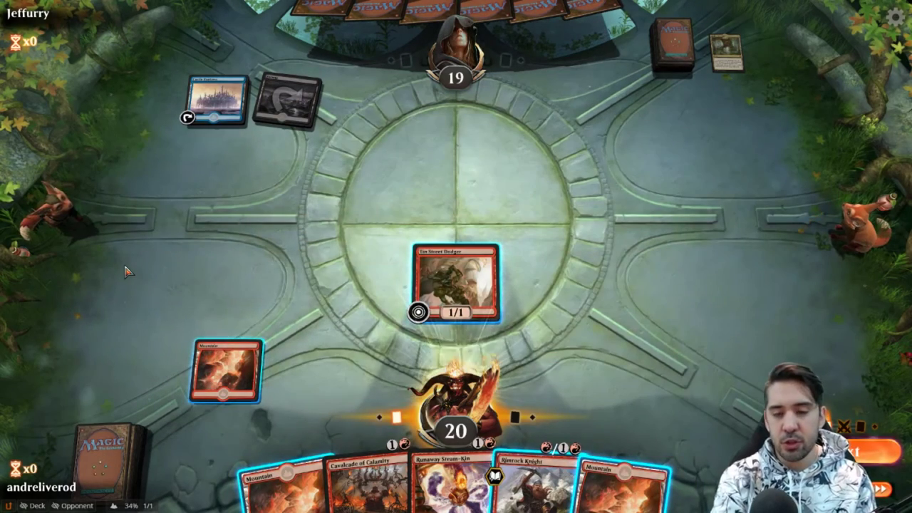
Play a second Mountain, cast Cavalcade of Calamity, and attack again with Tin Street Dodger.
{"action": "left_click", "coordinate": [626, 456]}
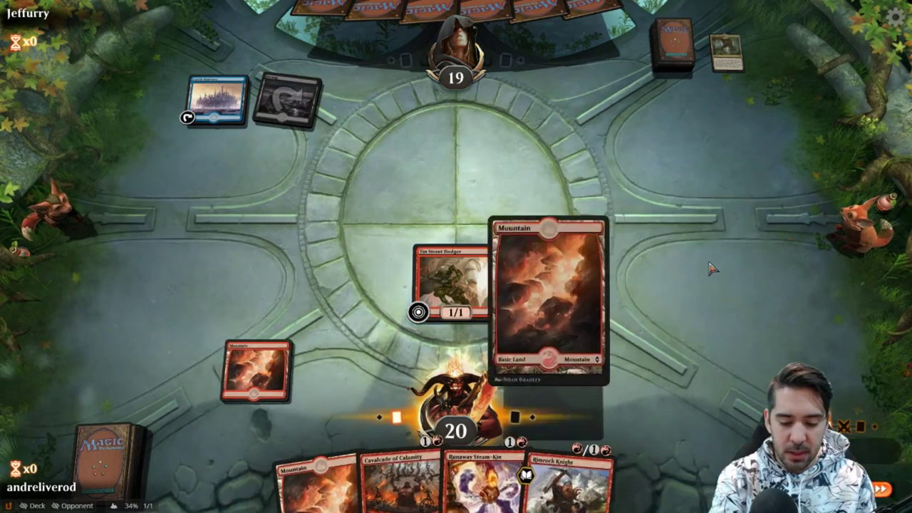
{"action": "left_click_drag", "start_coordinate": [399, 476], "coordinate": [456, 333]}
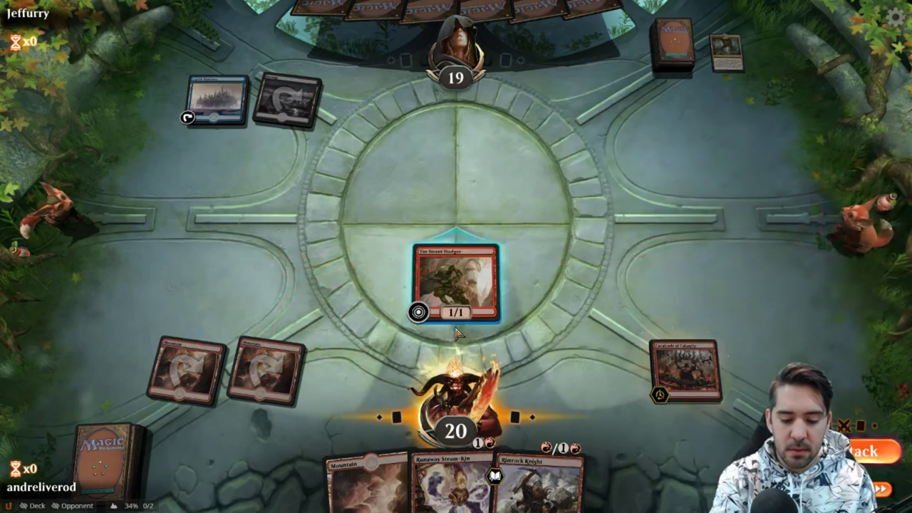
{"action": "key", "text": "space"}
{"action": "key", "text": "space"}
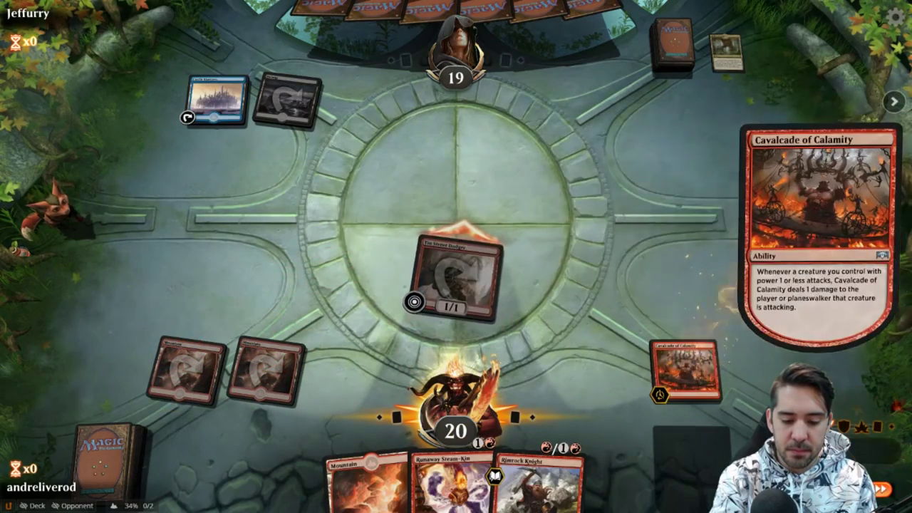
Cancel the Rimrock Knight cast and use the gear options to concede the match.
{"action": "left_click_drag", "start_coordinate": [540, 476], "coordinate": [510, 297]}
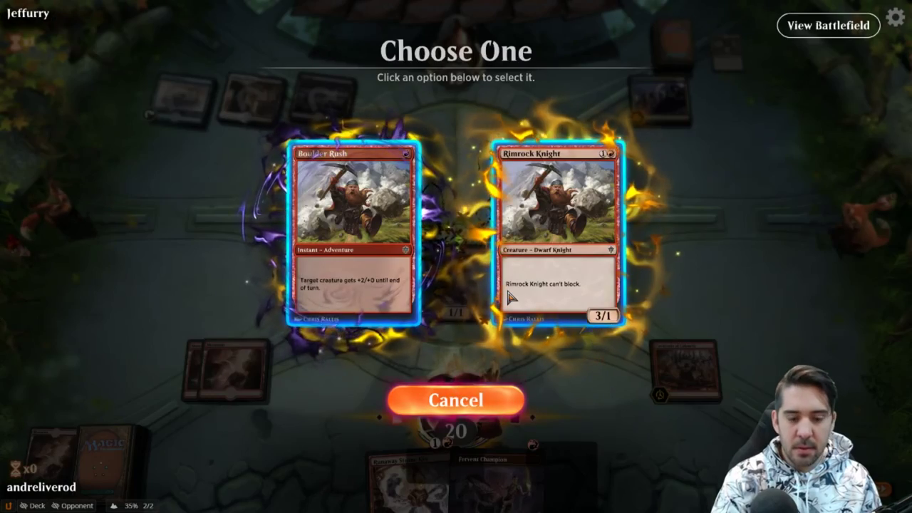
{"action": "left_click", "coordinate": [467, 402]}
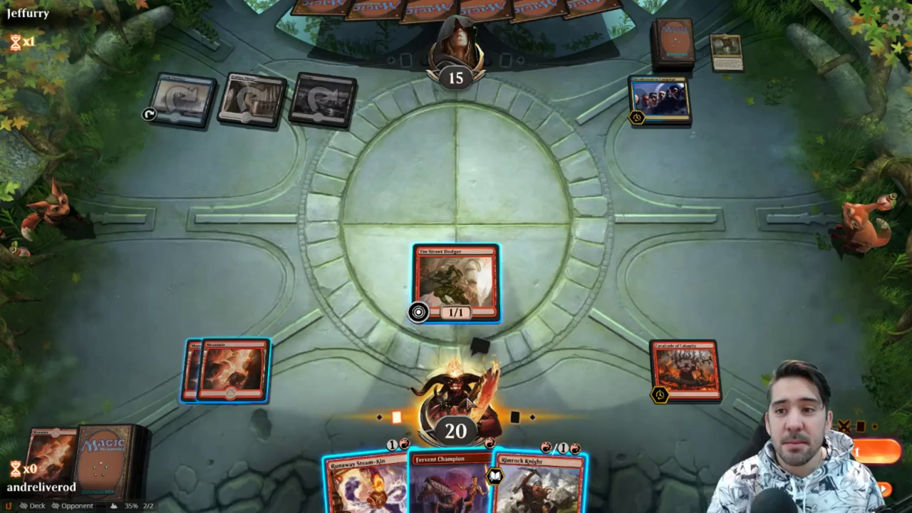
{"action": "left_click", "coordinate": [899, 18]}
{"action": "left_click", "coordinate": [899, 19]}
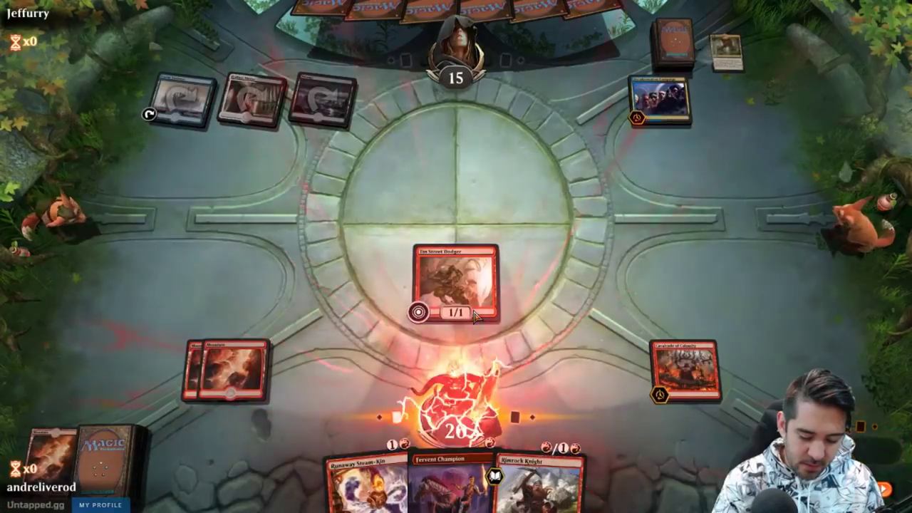